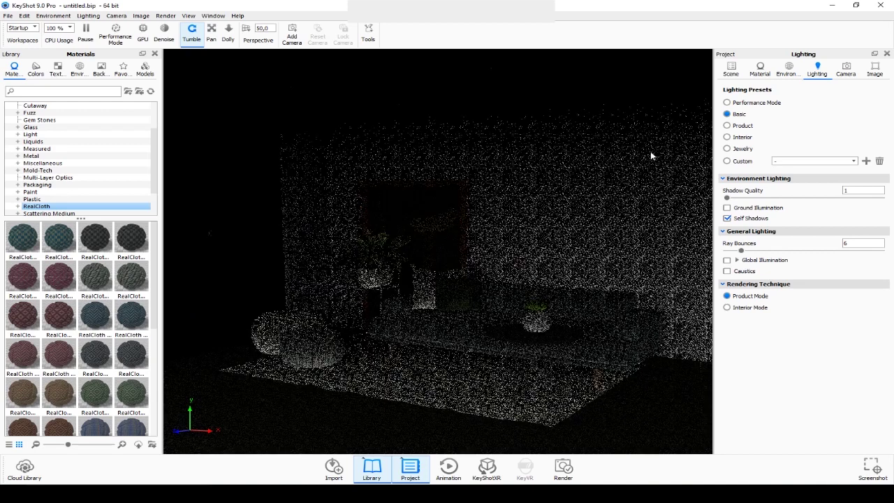
# - Apply the Interior lighting preset to the room and orbit the view slightly
pyautogui.click(727, 138)
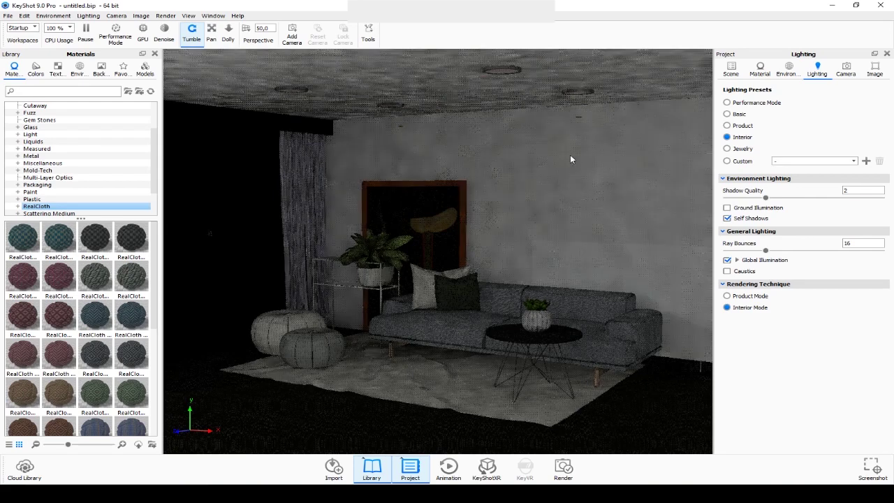
pyautogui.moveTo(481, 234); pyautogui.dragTo(478, 243)
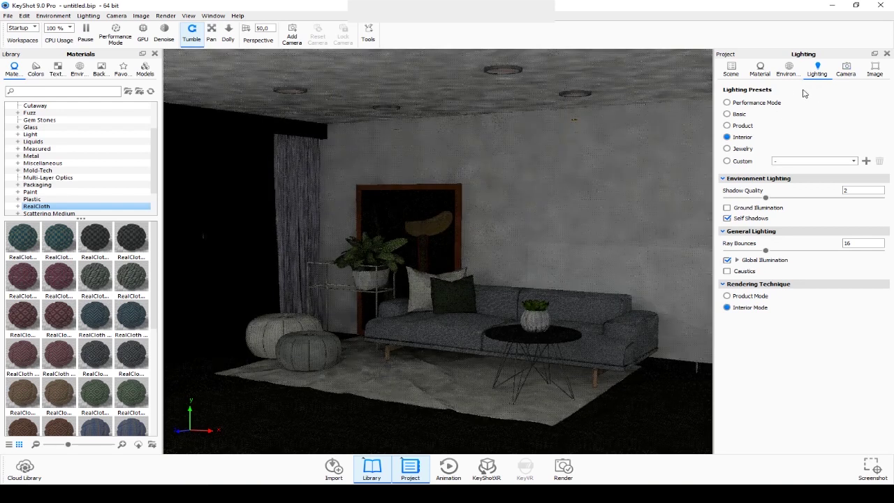
# - Switch to the Scene 1 camera, zoom in to about 128.98 in and orbit to about -115.7° azimuth
pyautogui.click(846, 71)
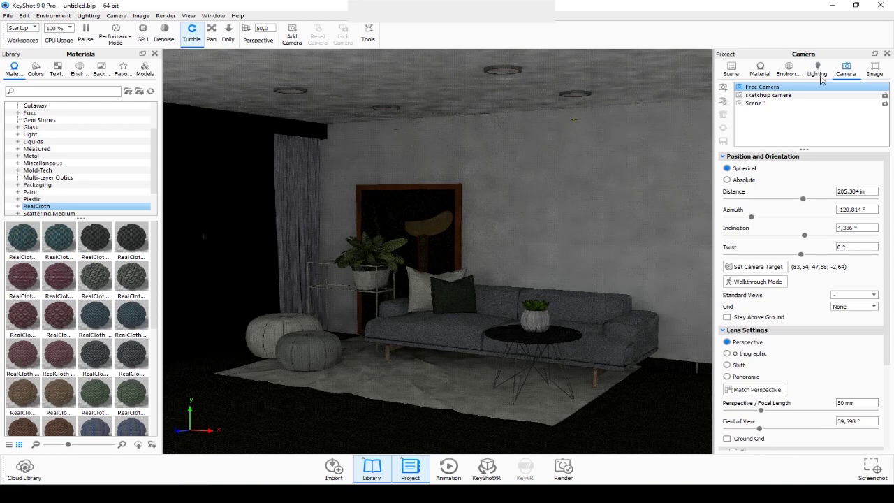
pyautogui.click(754, 103)
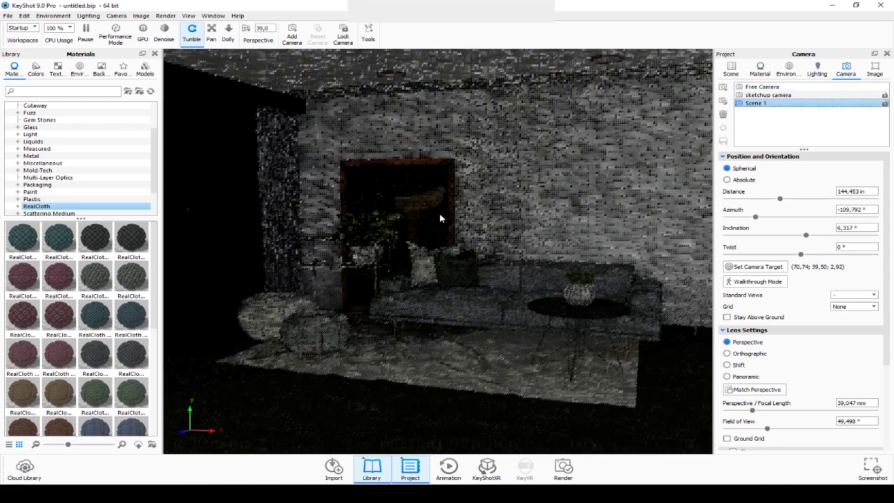
pyautogui.scroll(3, 467, 225)
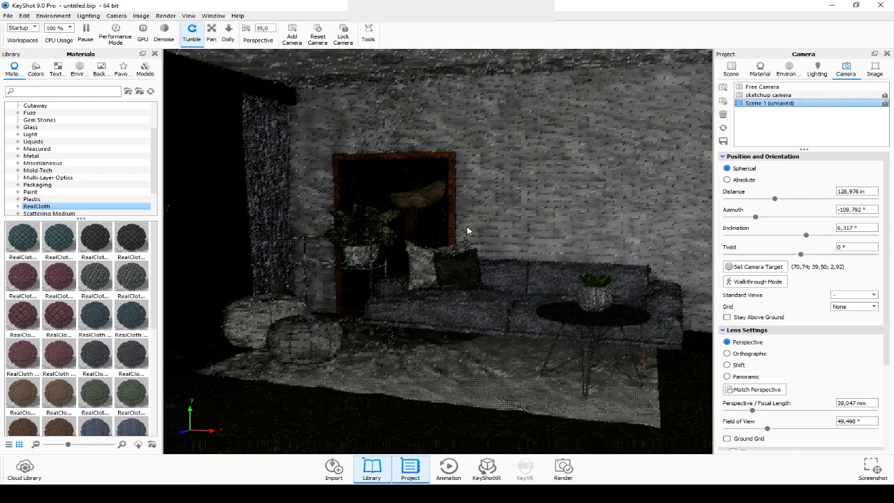
pyautogui.moveTo(459, 233); pyautogui.dragTo(421, 238)
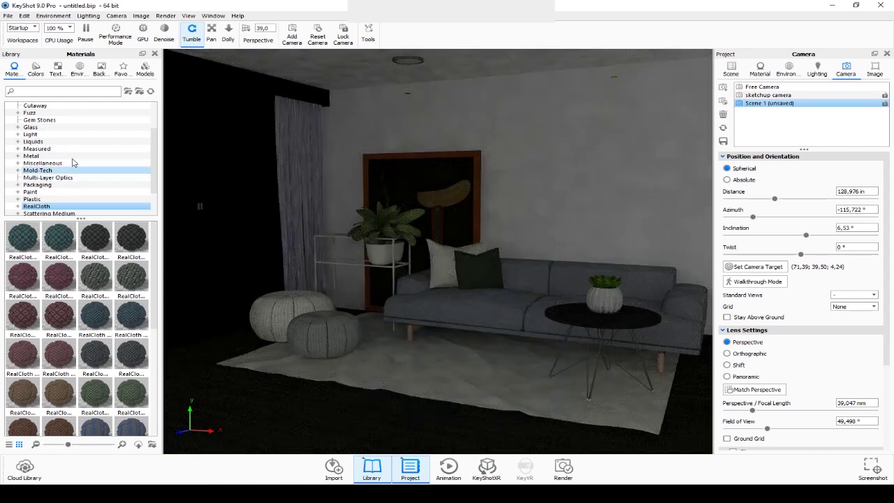
# - Apply a clear glass material from the Glass library to the left-wall window panes
pyautogui.click(40, 130)
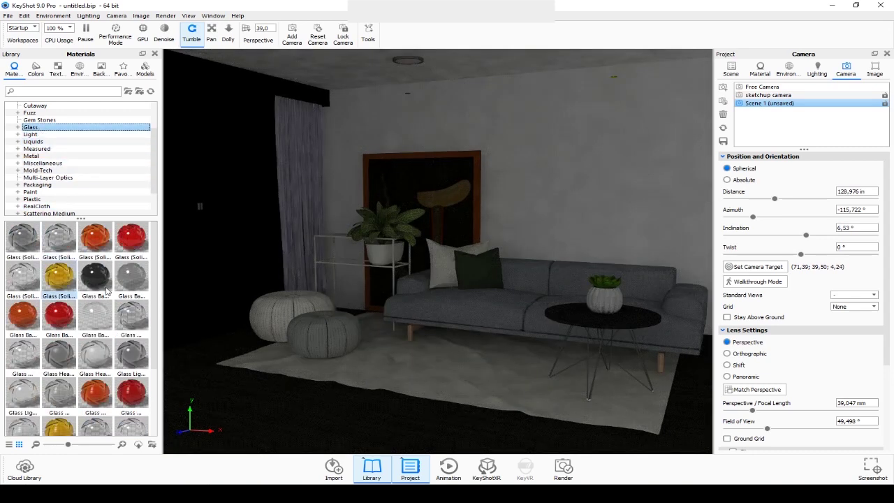
pyautogui.moveTo(104, 316)
pyautogui.mouseDown()
pyautogui.moveTo(192, 295)
pyautogui.moveTo(204, 277)
pyautogui.mouseUp()
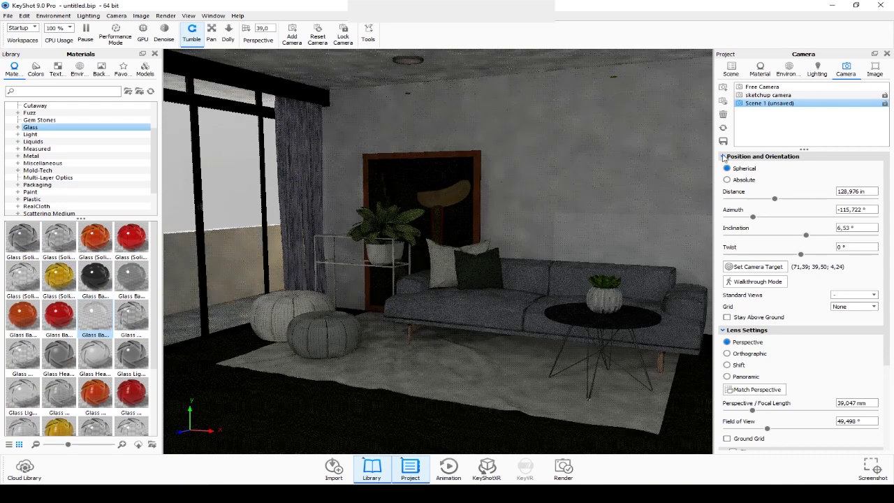
pyautogui.click(819, 71)
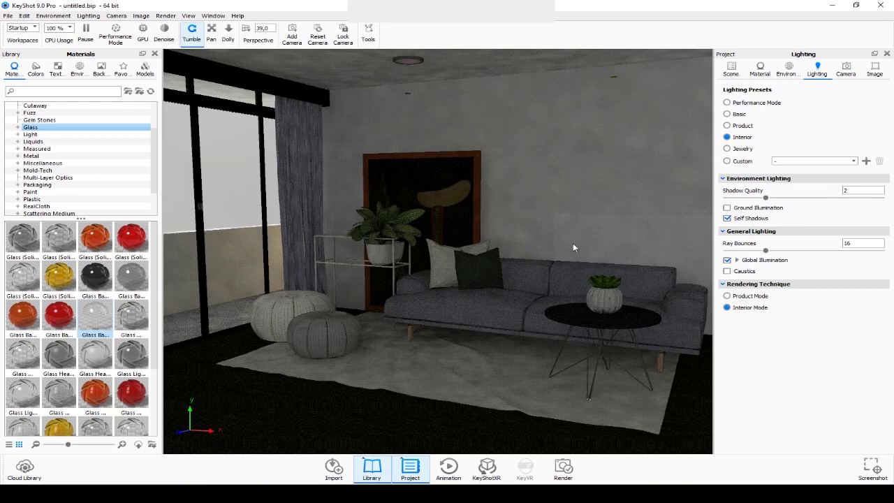
# - Make the Laminate_D02_120cm floor a Paint material with roughness 0.0492 and refractive index 1.264
pyautogui.doubleClick(384, 420)
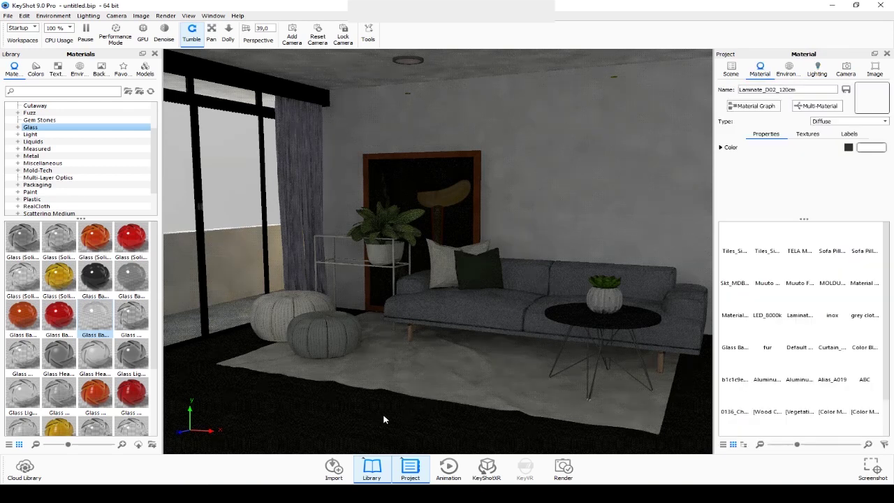
pyautogui.click(842, 123)
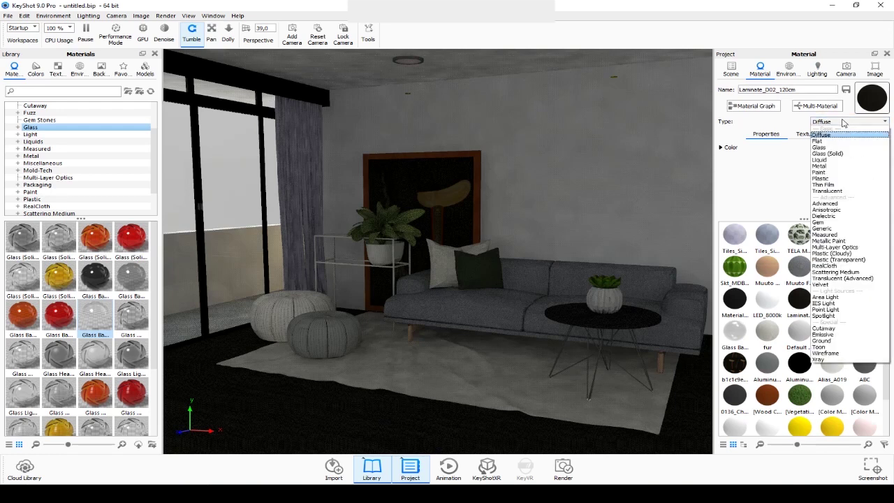
pyautogui.click(833, 172)
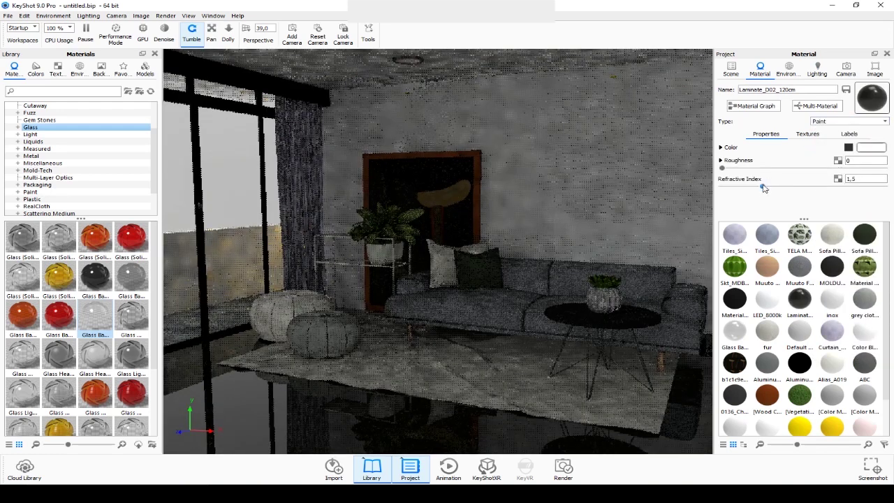
pyautogui.moveTo(761, 188)
pyautogui.mouseDown()
pyautogui.moveTo(738, 187)
pyautogui.moveTo(742, 169)
pyautogui.moveTo(743, 186)
pyautogui.mouseUp()
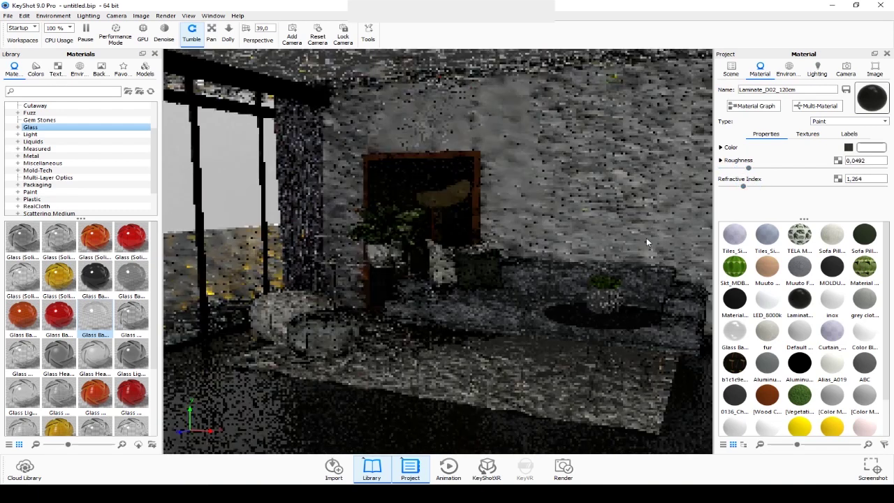
pyautogui.moveTo(558, 292); pyautogui.dragTo(552, 295)
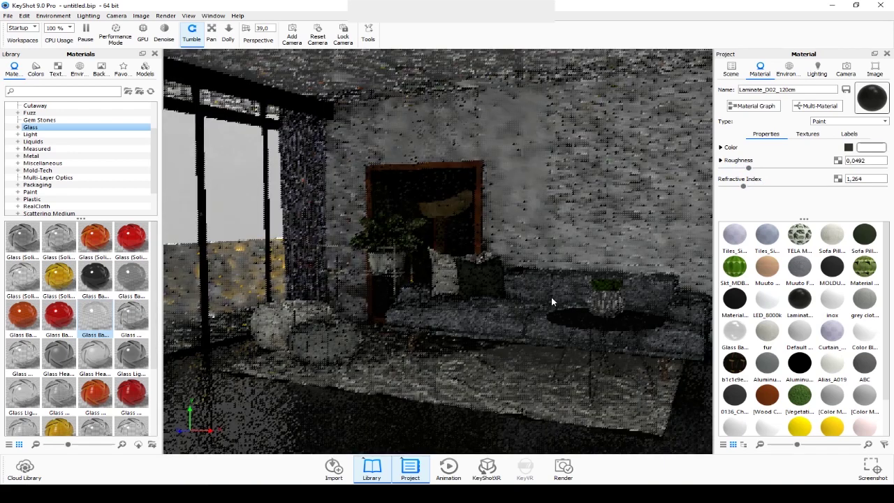
pyautogui.moveTo(551, 297); pyautogui.dragTo(574, 305)
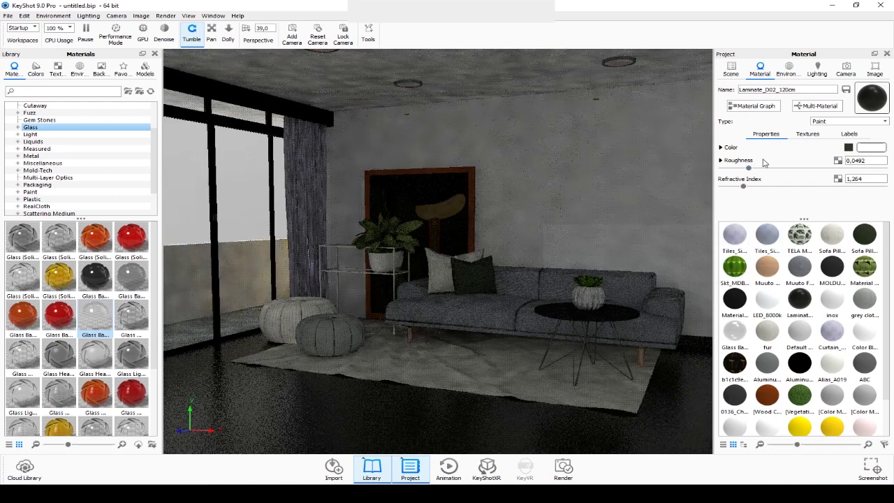
# - Set the floor's Color texture brightness to 4, then select the rug's material
pyautogui.click(808, 134)
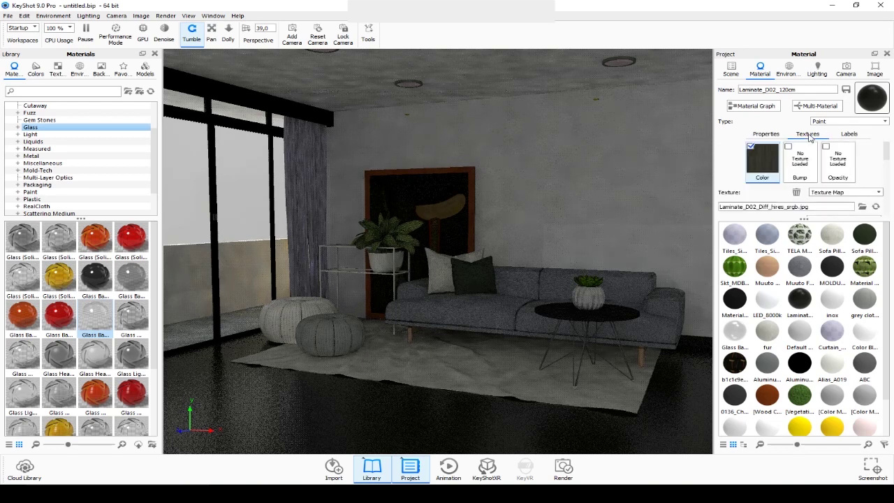
pyautogui.click(768, 176)
pyautogui.scroll(-2, 774, 179)
pyautogui.moveTo(754, 182); pyautogui.dragTo(848, 183)
pyautogui.doubleClick(855, 173)
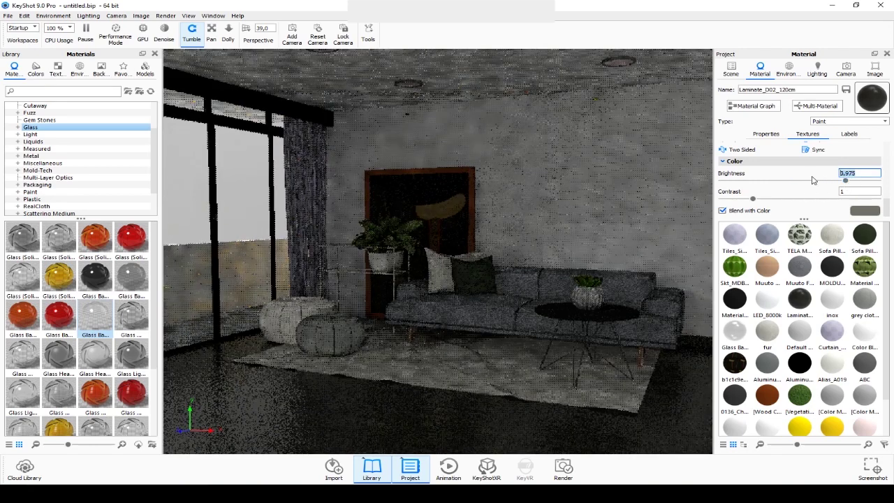
pyautogui.write('4')
pyautogui.press('Return')
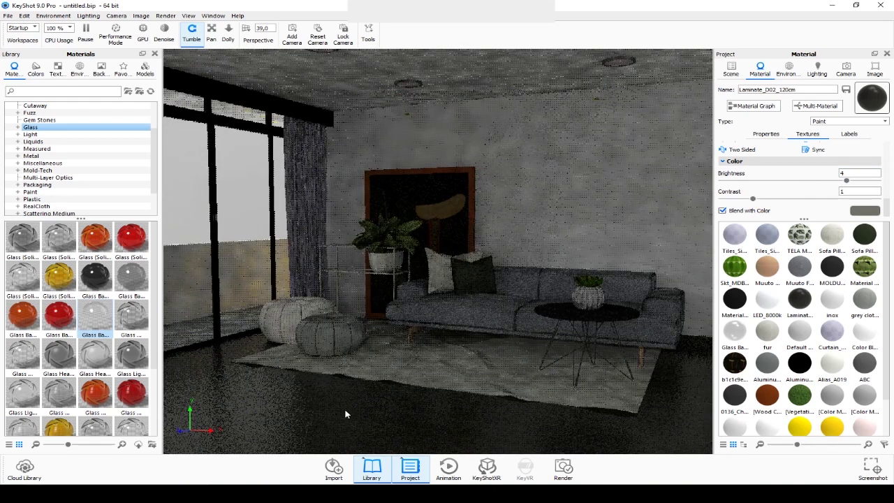
pyautogui.doubleClick(450, 379)
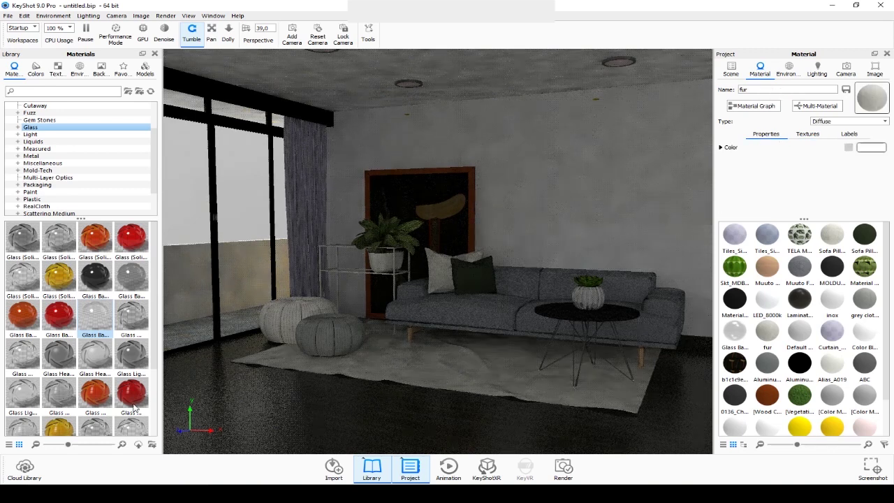
# - Replace the rug's white fur with the last dark RealCloth fabric in the library
pyautogui.click(56, 207)
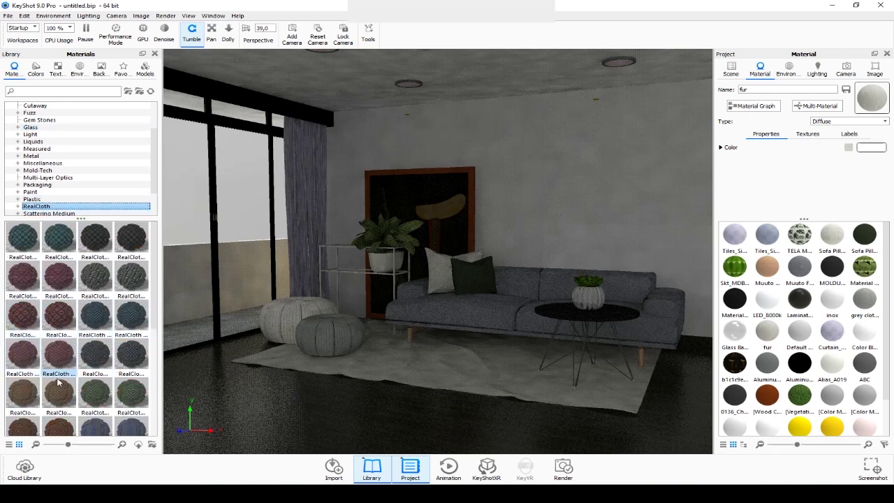
pyautogui.scroll(-5, 108, 381)
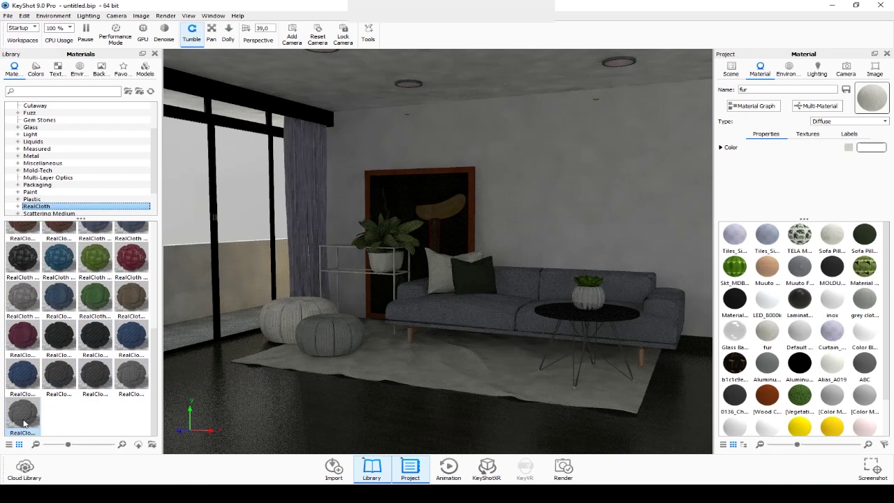
pyautogui.scroll(3, 37, 325)
pyautogui.scroll(-3, 37, 325)
pyautogui.moveTo(23, 414); pyautogui.dragTo(395, 366)
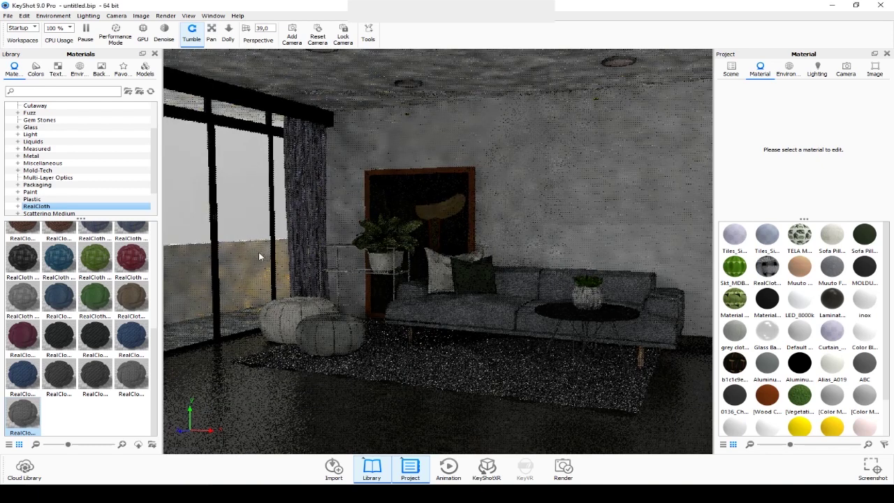
# - Apply a dark reddish RealCloth fabric to the curtain beside the window
pyautogui.doubleClick(301, 180)
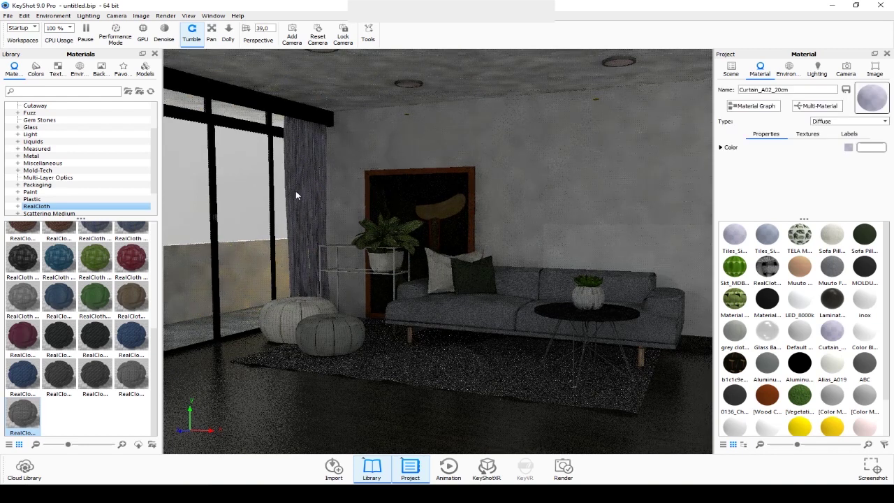
pyautogui.scroll(3, 59, 328)
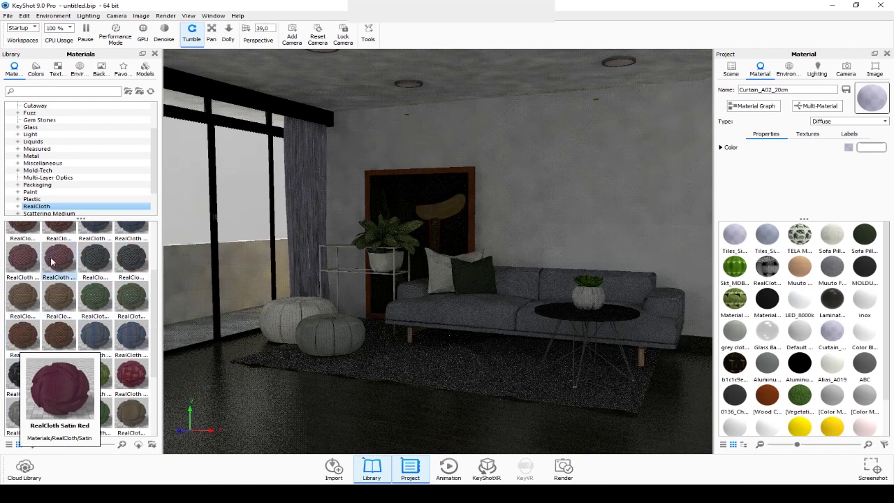
pyautogui.scroll(3, 50, 261)
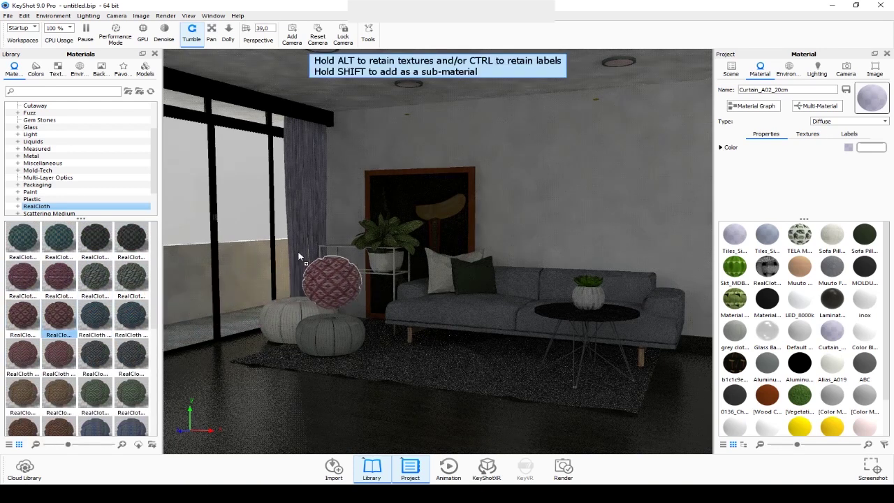
pyautogui.moveTo(65, 320); pyautogui.dragTo(309, 246)
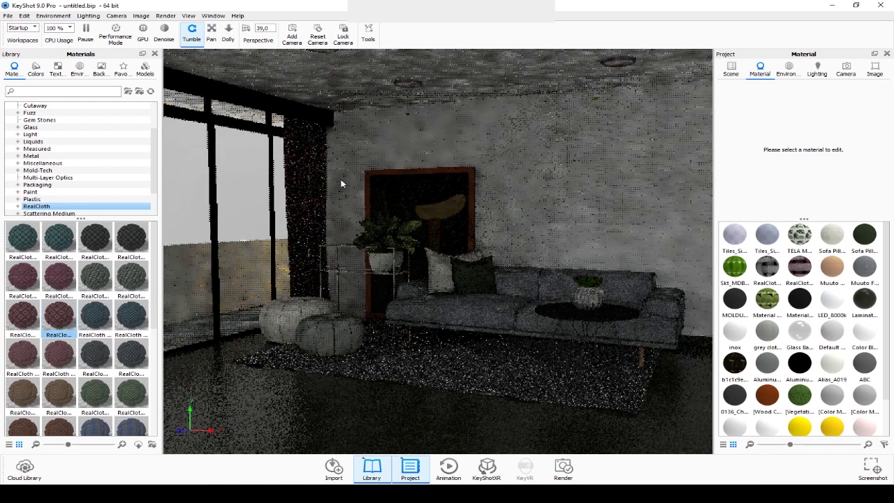
# - Turn the Color A01 ceiling light material into a near-white 1000-lumen Area Light
pyautogui.doubleClick(407, 85)
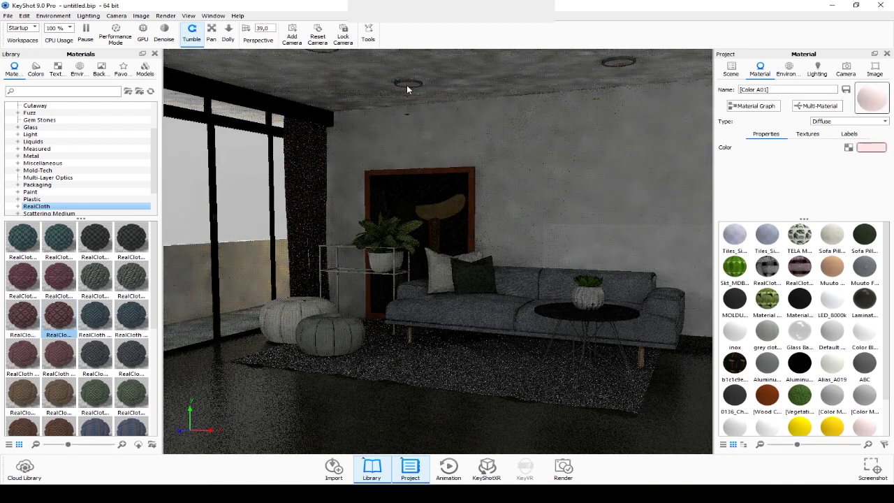
pyautogui.click(824, 122)
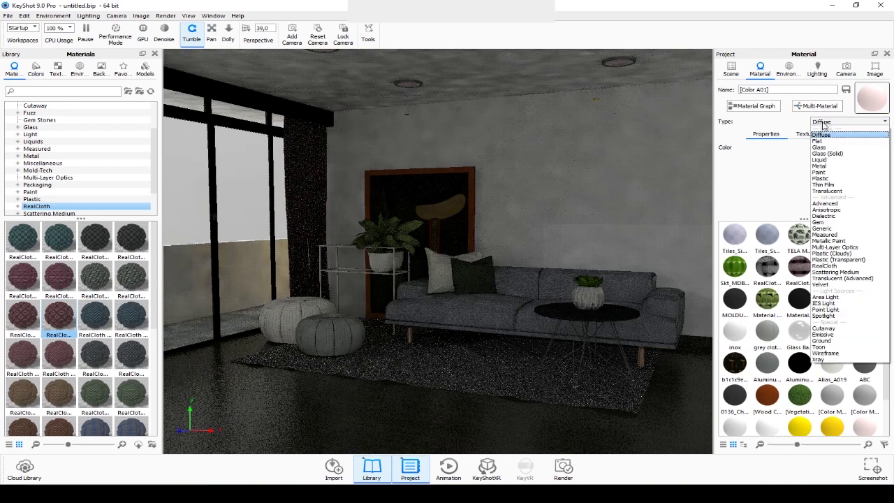
pyautogui.click(831, 299)
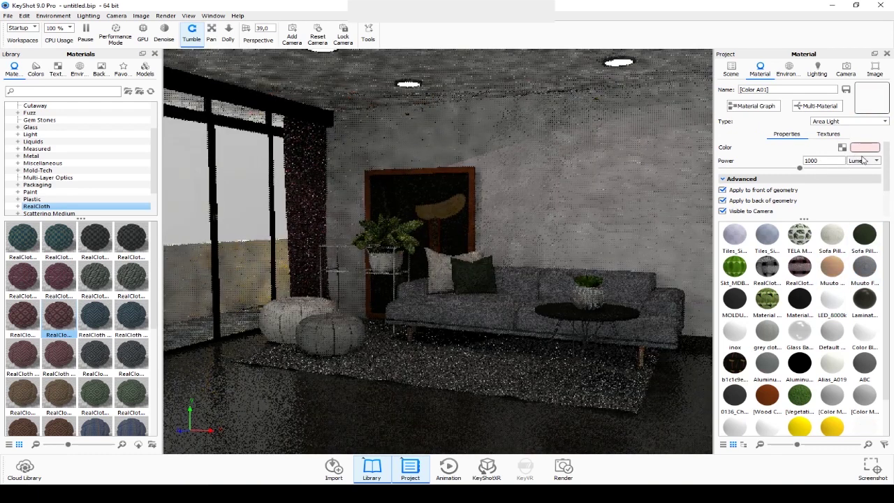
pyautogui.click(864, 148)
pyautogui.moveTo(744, 52); pyautogui.dragTo(733, 38)
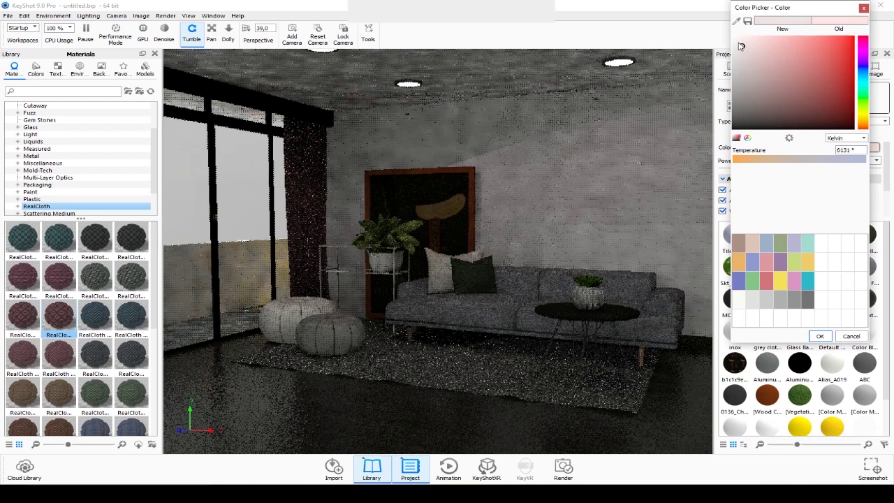
pyautogui.click(818, 337)
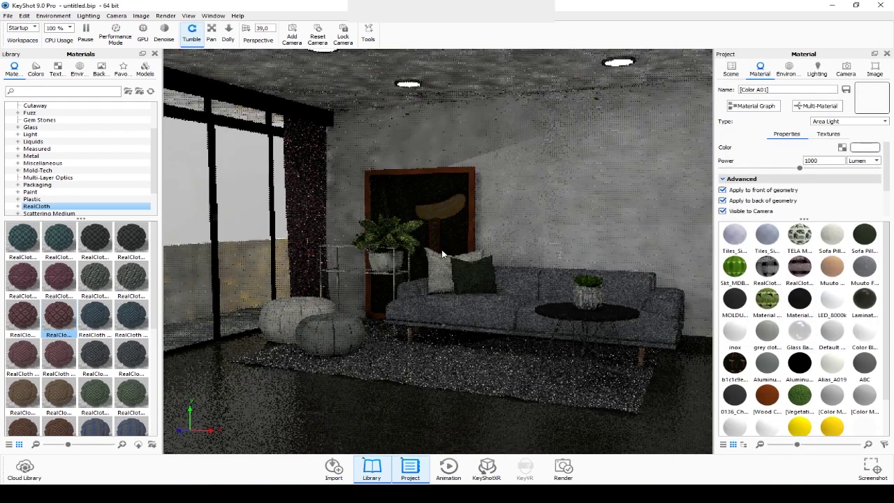
# - Make the frame's Wood Cherry Original a Paint material with roughness 0.0327
pyautogui.doubleClick(473, 182)
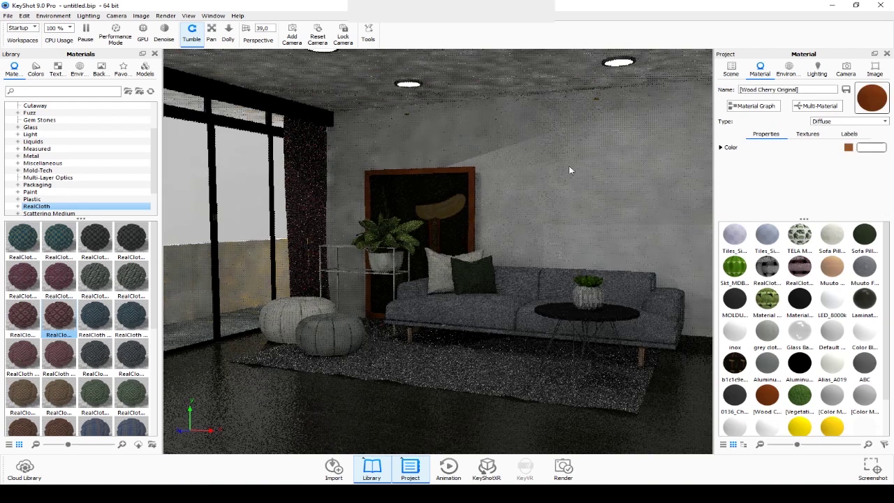
pyautogui.click(867, 123)
pyautogui.click(837, 175)
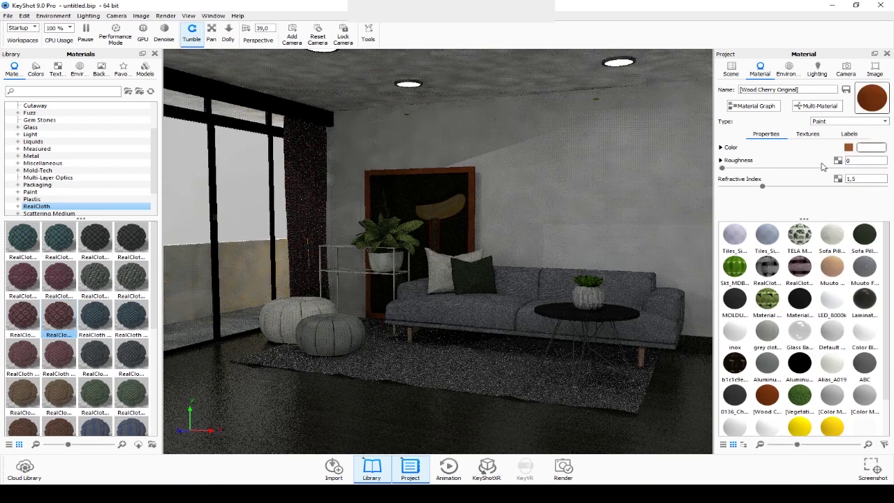
pyautogui.moveTo(722, 168)
pyautogui.mouseDown()
pyautogui.moveTo(742, 174)
pyautogui.moveTo(705, 196)
pyautogui.mouseUp()
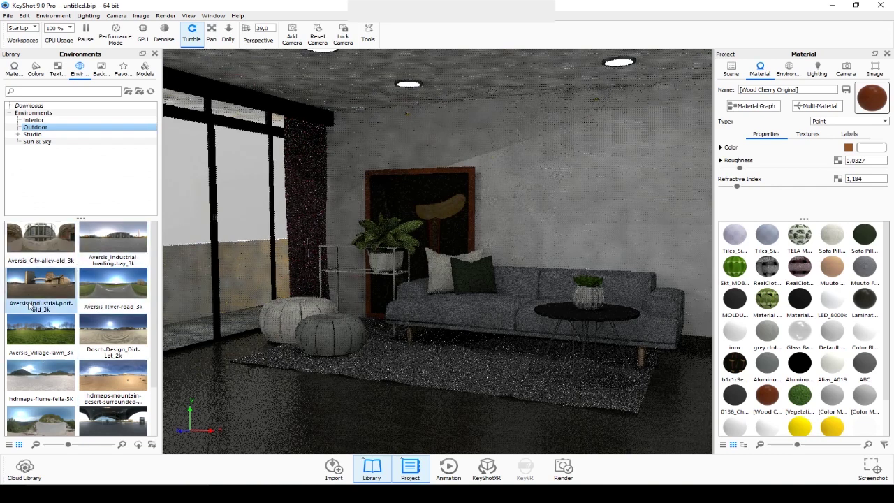
# - Light the scene with the hdrmaps-road-D42-3K environment at brightness 4
pyautogui.scroll(-2, 42, 314)
pyautogui.scroll(1, 32, 300)
pyautogui.scroll(-1, 42, 335)
pyautogui.doubleClick(54, 365)
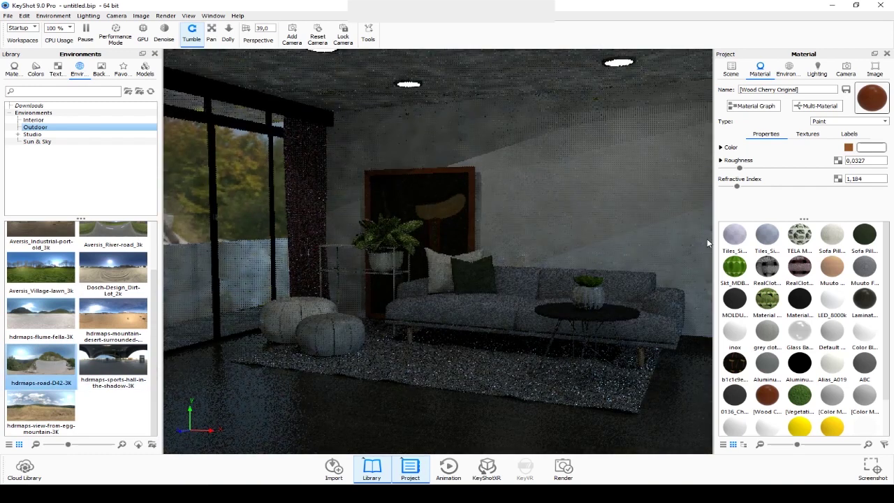
pyautogui.click(789, 70)
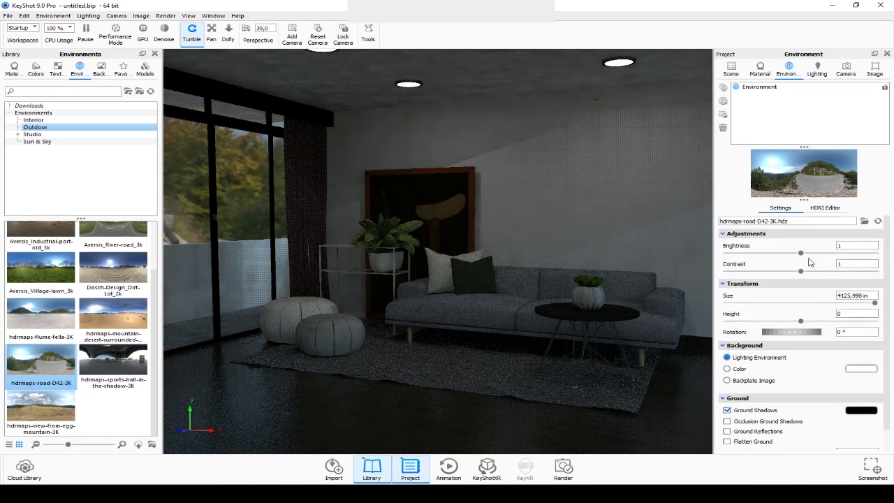
pyautogui.moveTo(801, 257); pyautogui.dragTo(855, 253)
pyautogui.doubleClick(848, 246)
pyautogui.write('4')
pyautogui.press('Return')
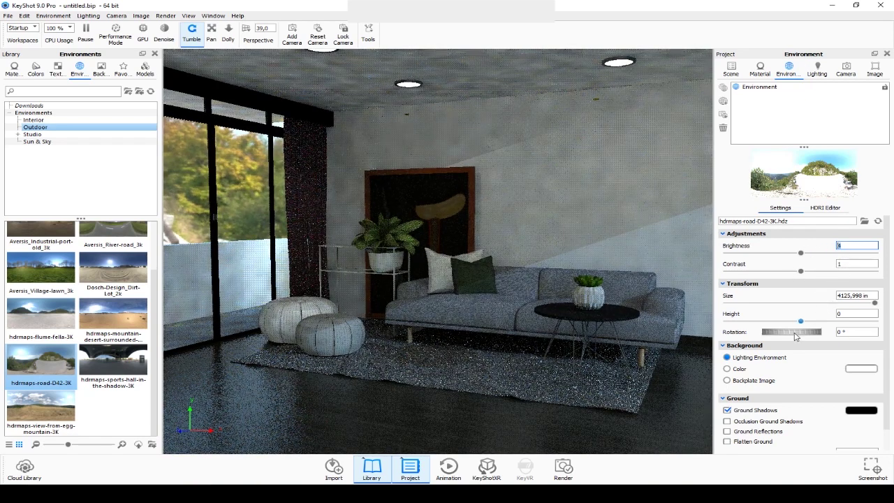
# - Rotate the environment to 167.5° so forested hills show outside the window
pyautogui.moveTo(801, 334); pyautogui.dragTo(775, 335)
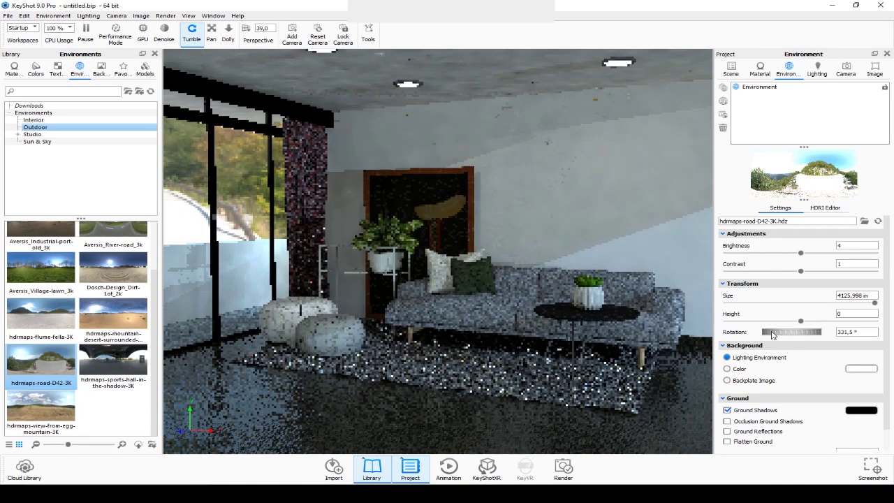
pyautogui.moveTo(775, 335); pyautogui.dragTo(825, 333)
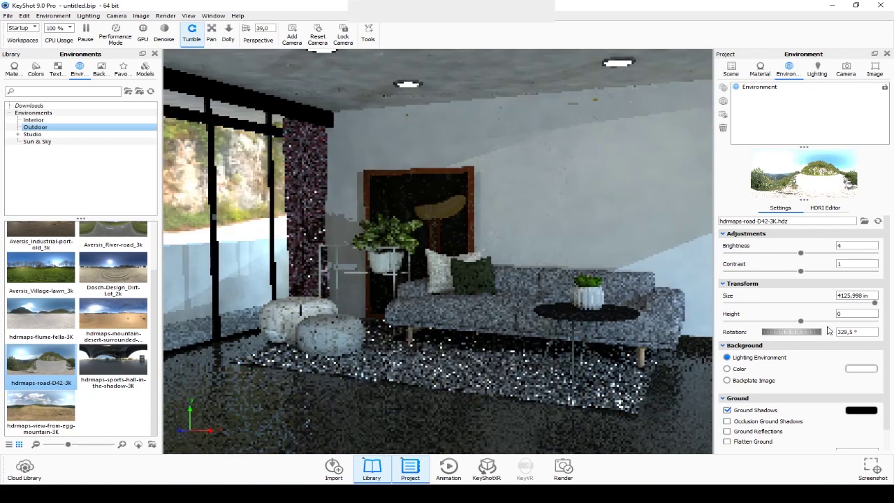
pyautogui.moveTo(810, 338); pyautogui.dragTo(784, 333)
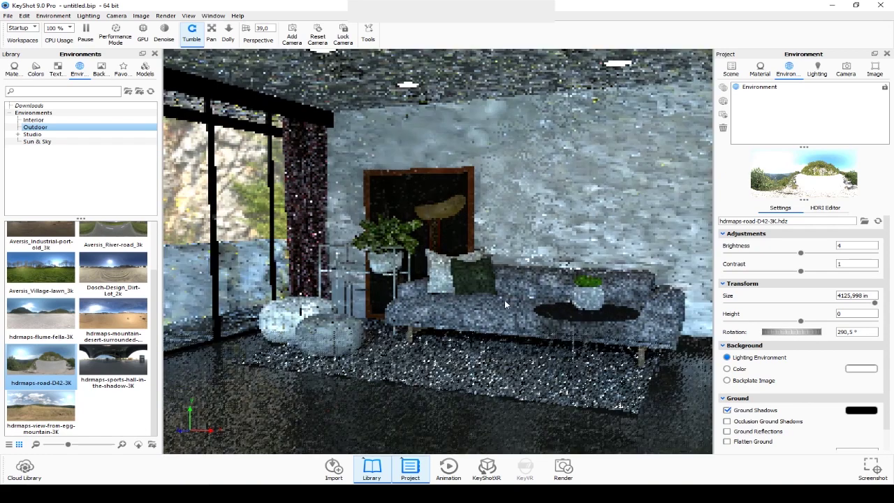
pyautogui.moveTo(782, 332)
pyautogui.mouseDown()
pyautogui.moveTo(768, 332)
pyautogui.moveTo(800, 336)
pyautogui.moveTo(789, 337)
pyautogui.mouseUp()
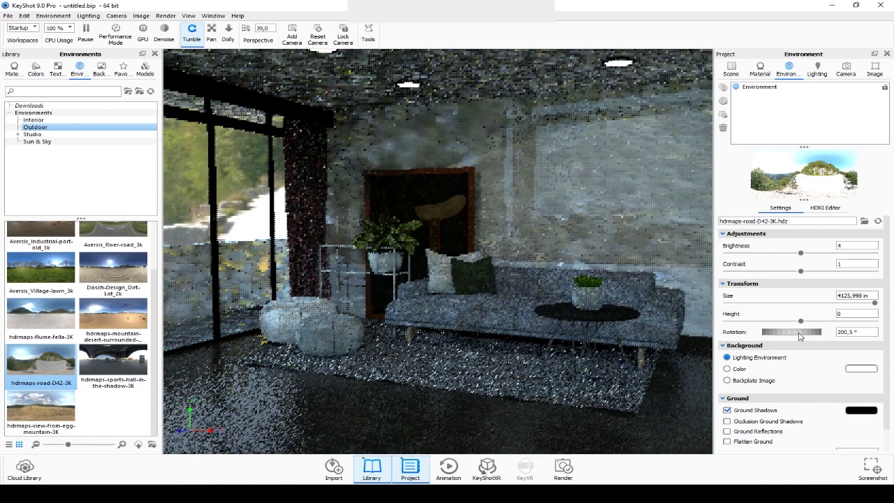
pyautogui.moveTo(799, 336); pyautogui.dragTo(791, 336)
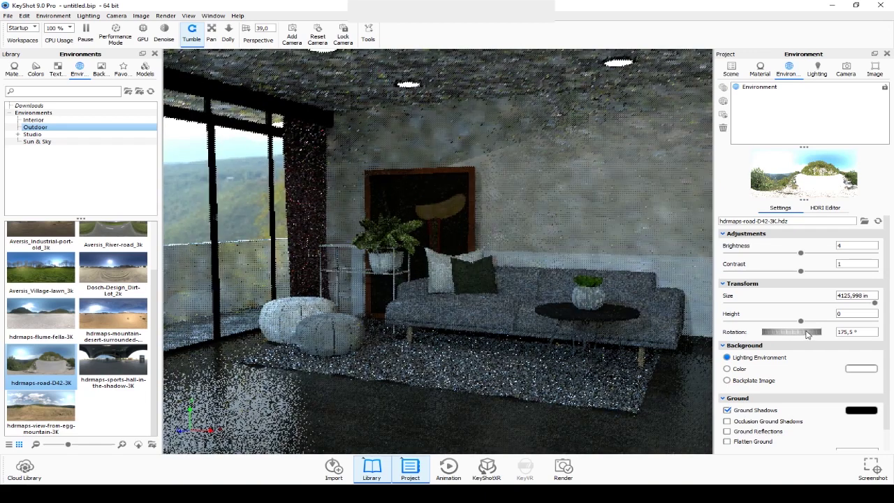
pyautogui.moveTo(804, 334); pyautogui.dragTo(795, 335)
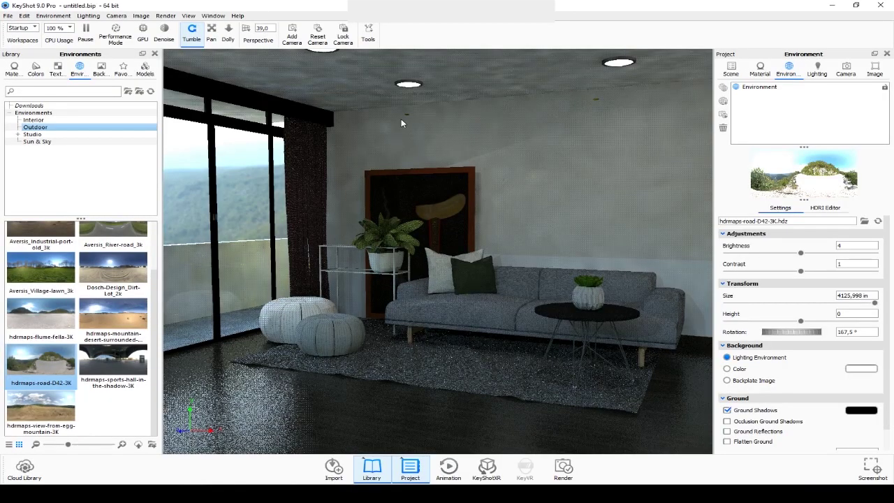
# - Make the Color D05 2 ceiling fixture material an IES Light aimed along Negative Z
pyautogui.doubleClick(407, 115)
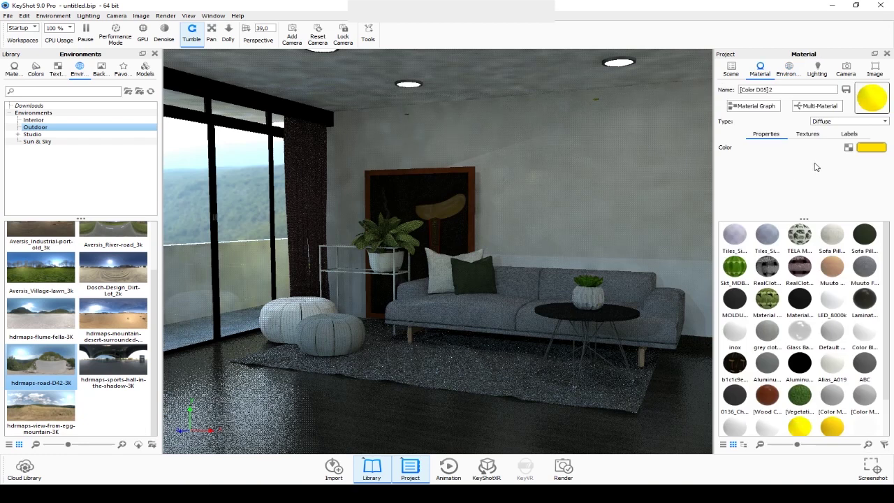
pyautogui.click(848, 122)
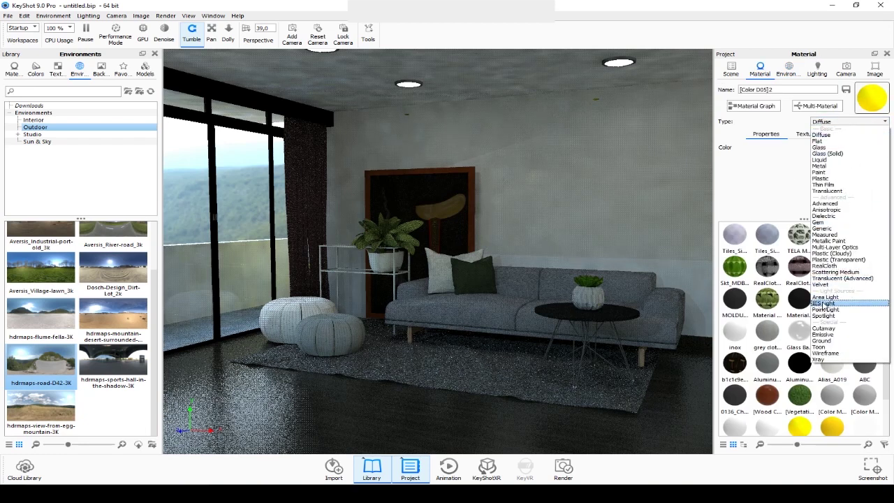
pyautogui.click(825, 304)
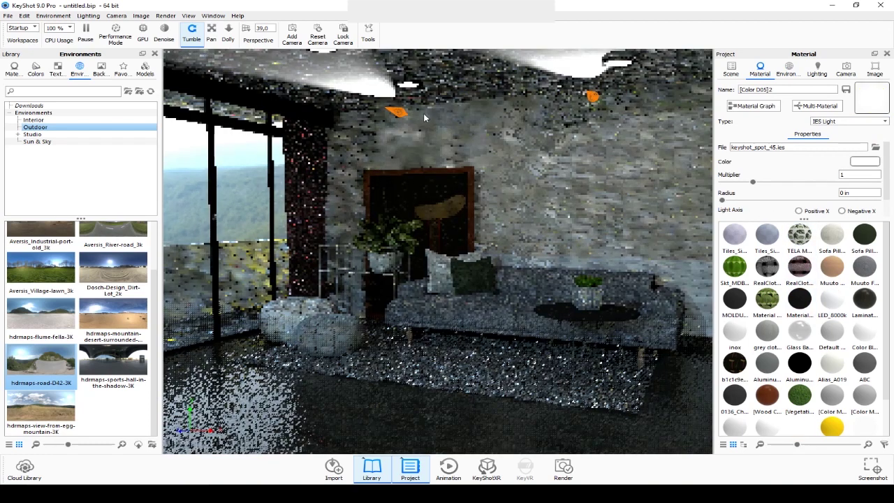
pyautogui.scroll(-1, 848, 202)
pyautogui.click(842, 212)
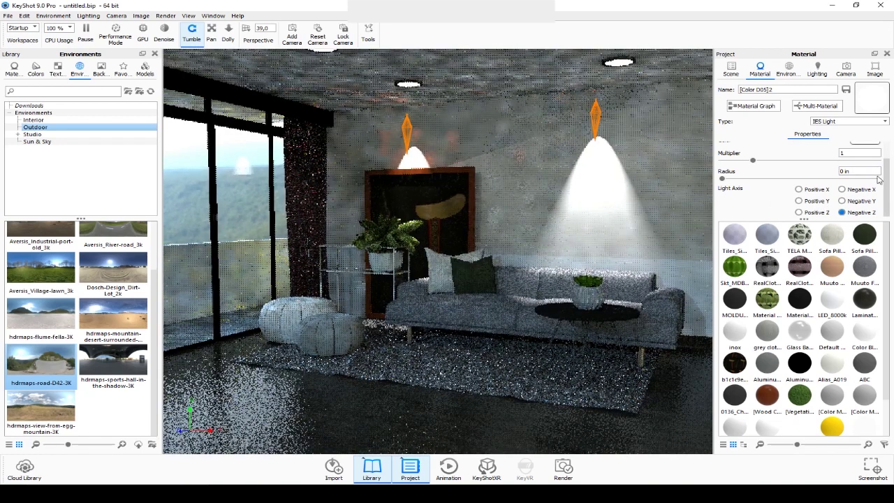
pyautogui.scroll(1, 838, 190)
# - Load the 2.IES profile from DATA MENTAH (D:) > File ies into the ceiling light
pyautogui.click(875, 148)
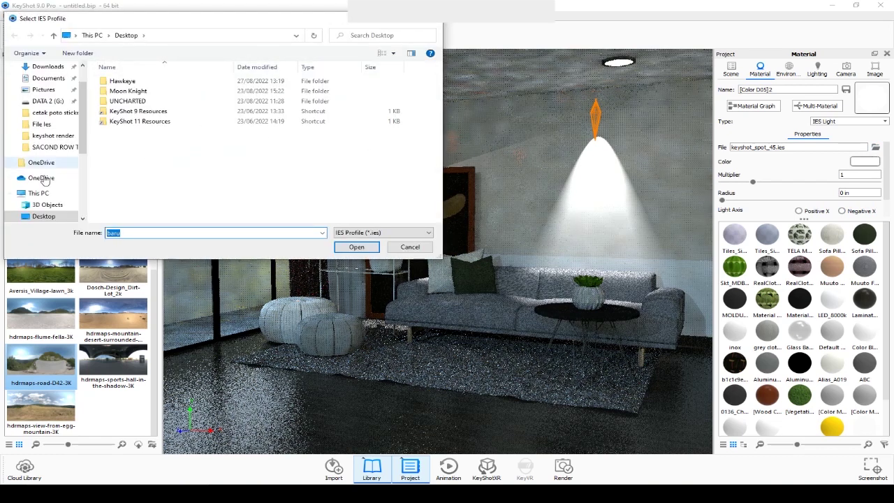
pyautogui.scroll(-2, 40, 180)
pyautogui.scroll(-1, 54, 195)
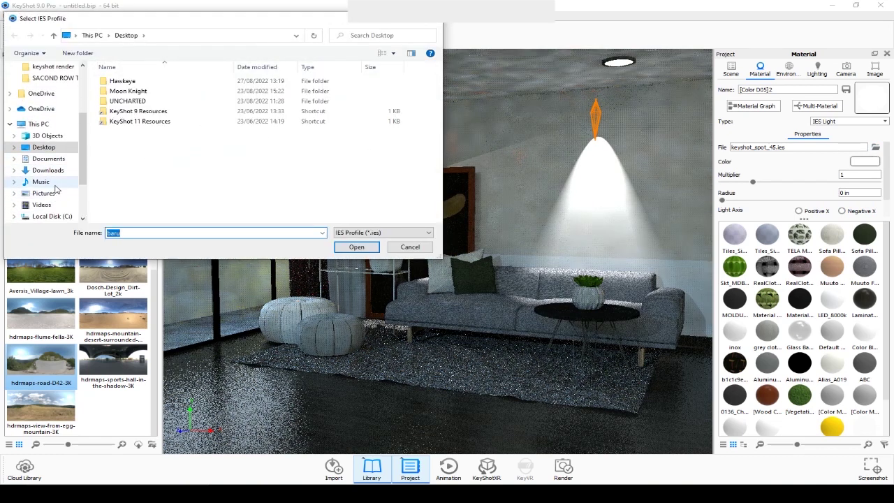
pyautogui.scroll(-2, 56, 192)
pyautogui.click(53, 189)
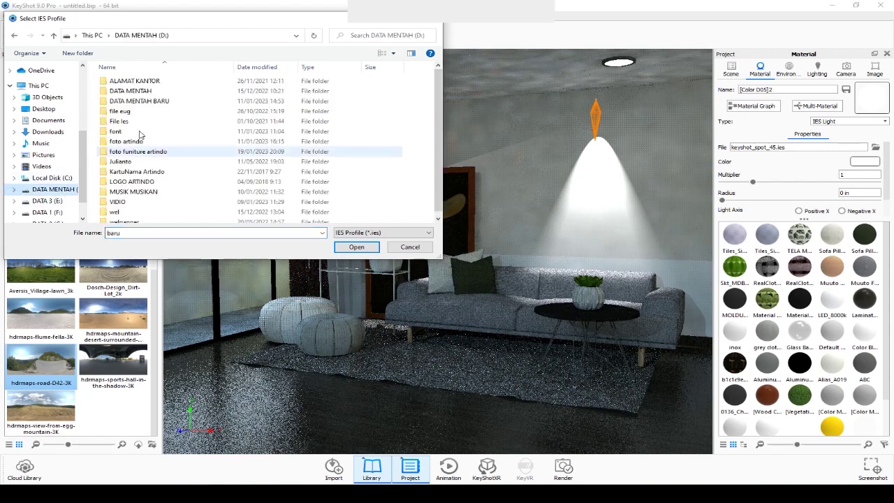
pyautogui.doubleClick(145, 124)
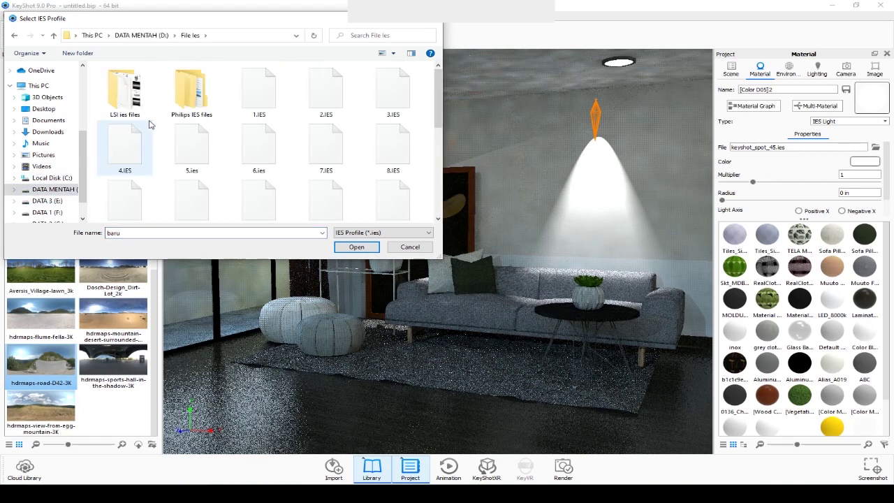
pyautogui.click(337, 106)
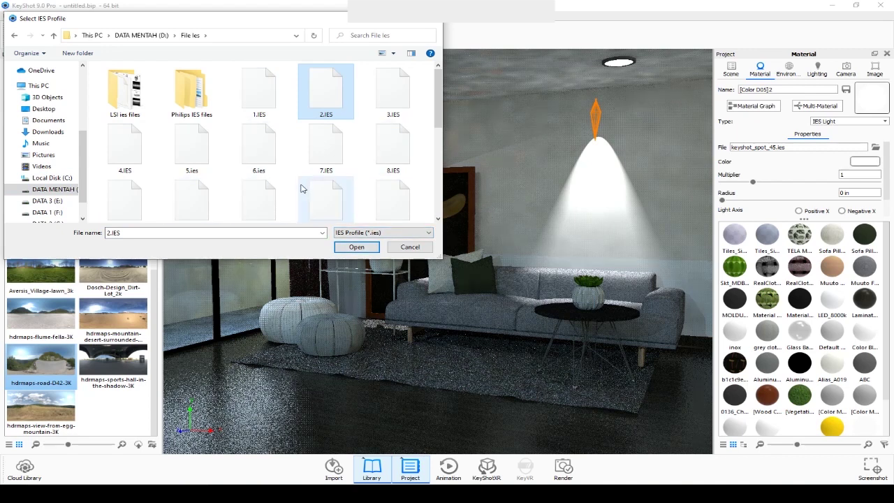
pyautogui.scroll(-5, 307, 189)
pyautogui.scroll(5, 266, 178)
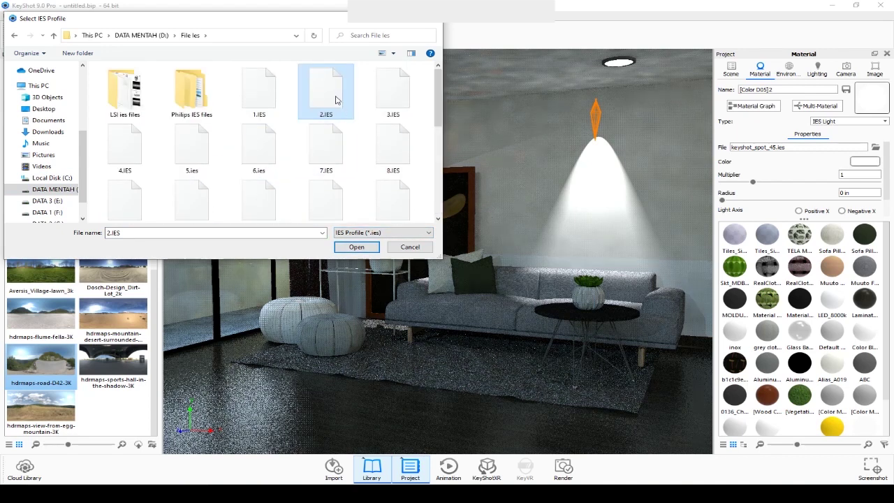
pyautogui.click(353, 246)
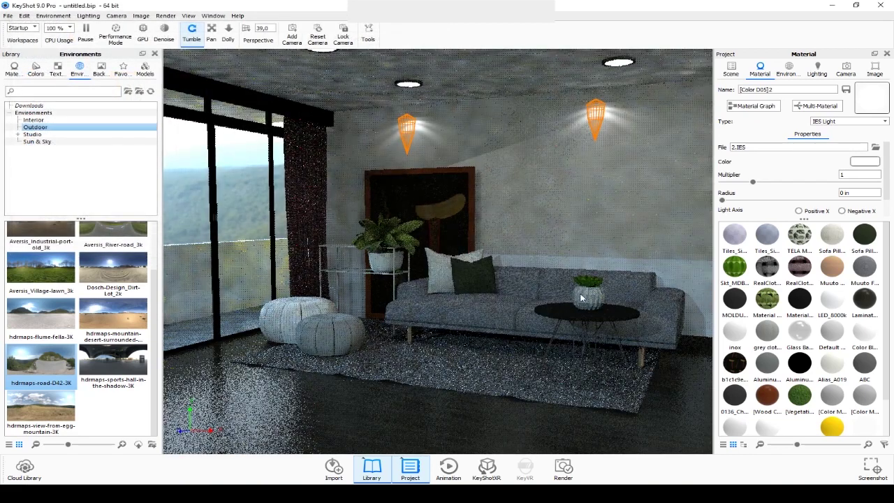
# - Make the coffee table's black material a Paint with roughness 0.0534 and an adjusted refractive index
pyautogui.doubleClick(562, 318)
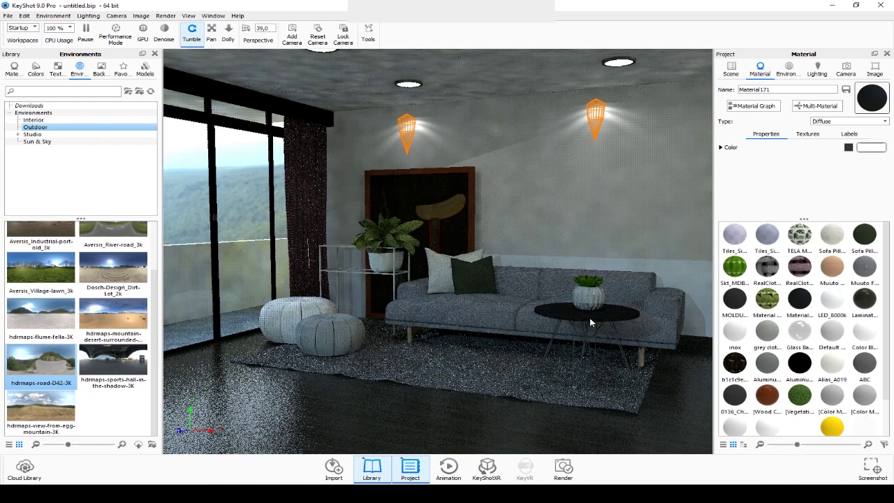
pyautogui.click(864, 121)
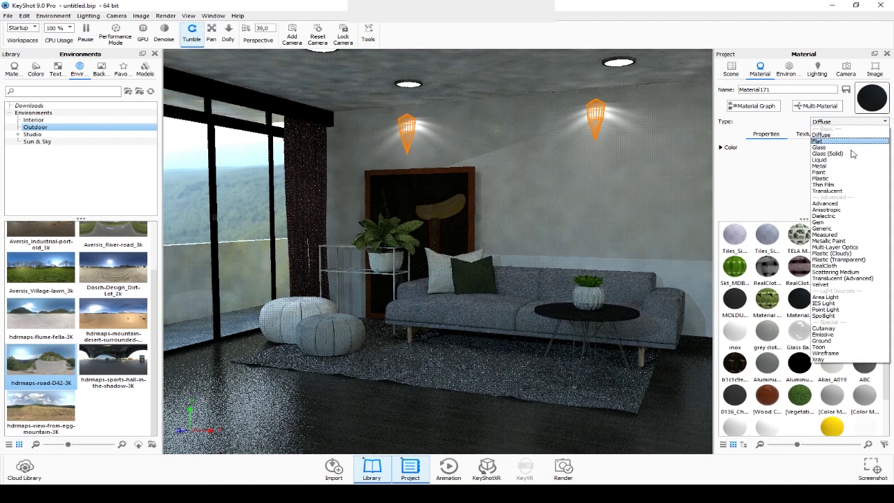
pyautogui.click(844, 173)
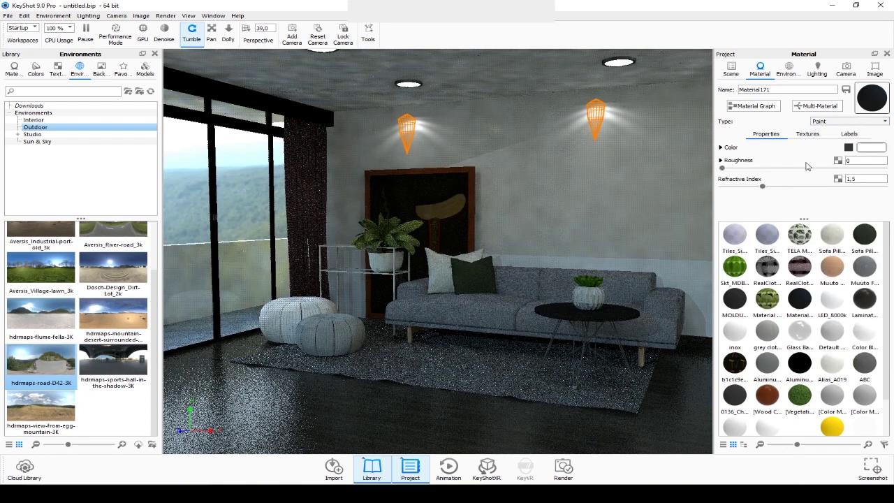
pyautogui.moveTo(721, 169)
pyautogui.mouseDown()
pyautogui.moveTo(751, 168)
pyautogui.moveTo(738, 188)
pyautogui.mouseUp()
pyautogui.click(762, 186)
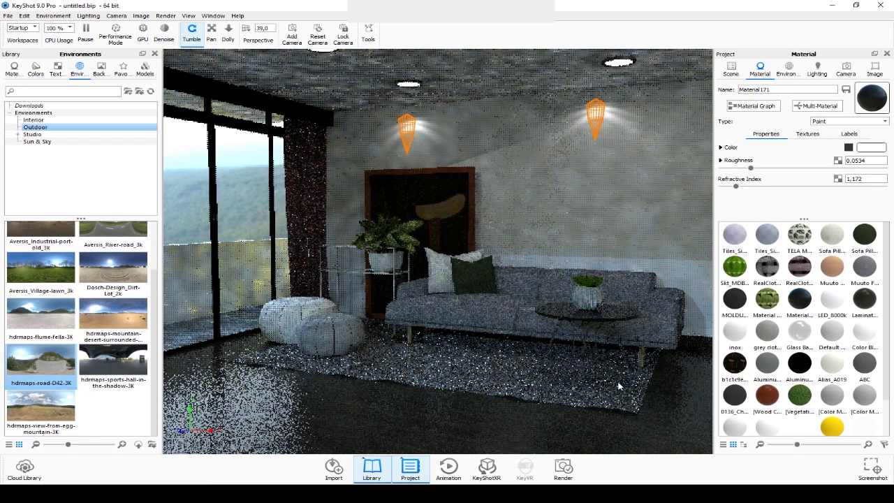
# - Turn the Muuto Oak Vertic material into Paint with refractive index 1.322
pyautogui.click(641, 361)
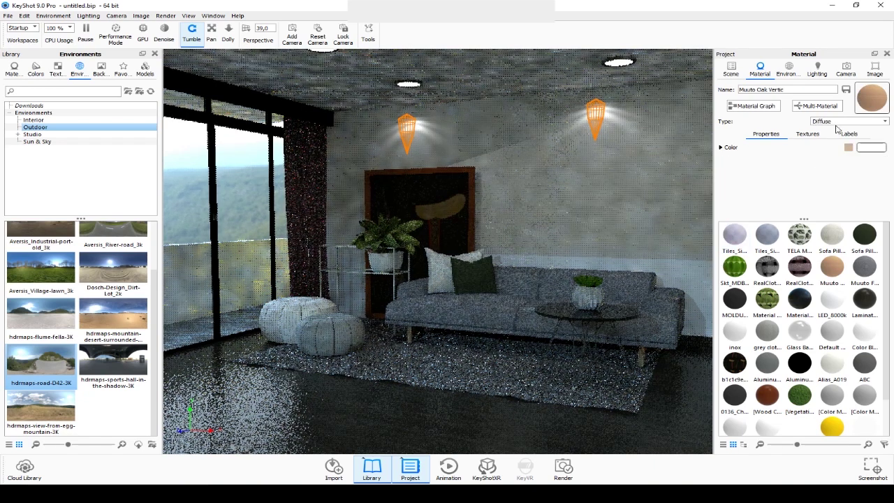
pyautogui.click(838, 122)
pyautogui.click(828, 173)
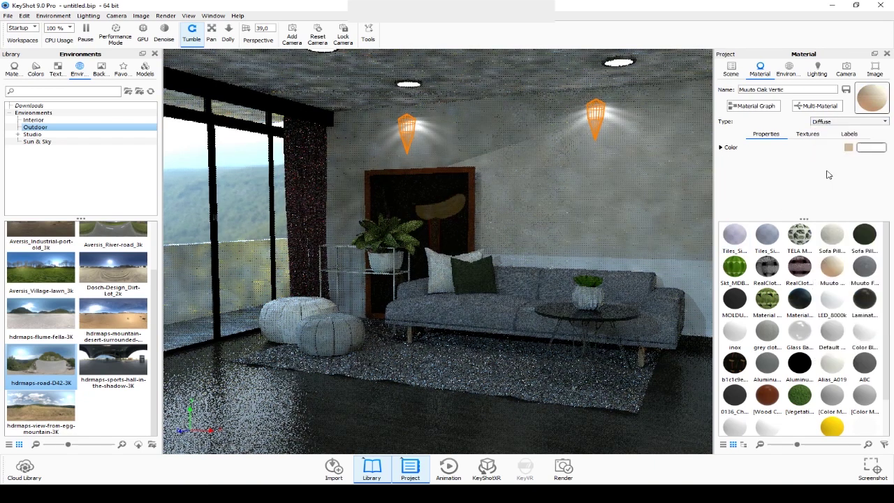
pyautogui.moveTo(762, 187)
pyautogui.mouseDown()
pyautogui.moveTo(746, 187)
pyautogui.moveTo(739, 169)
pyautogui.mouseUp()
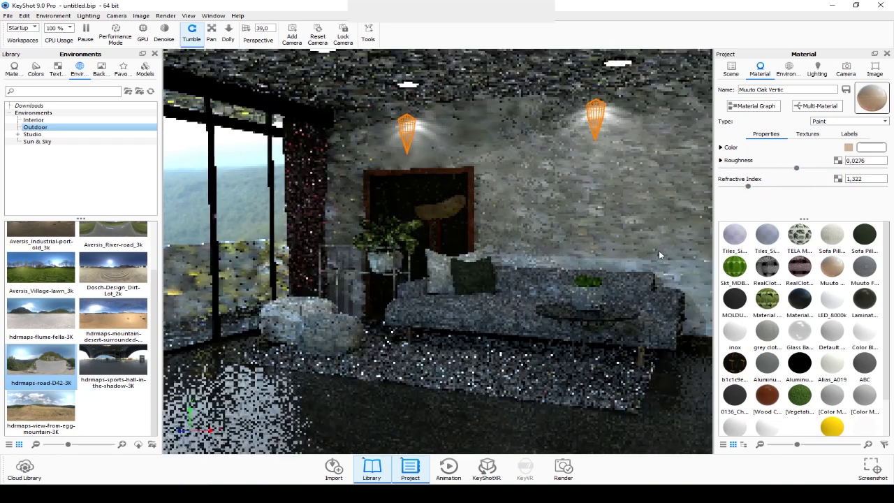
pyautogui.doubleClick(321, 274)
pyautogui.click(835, 122)
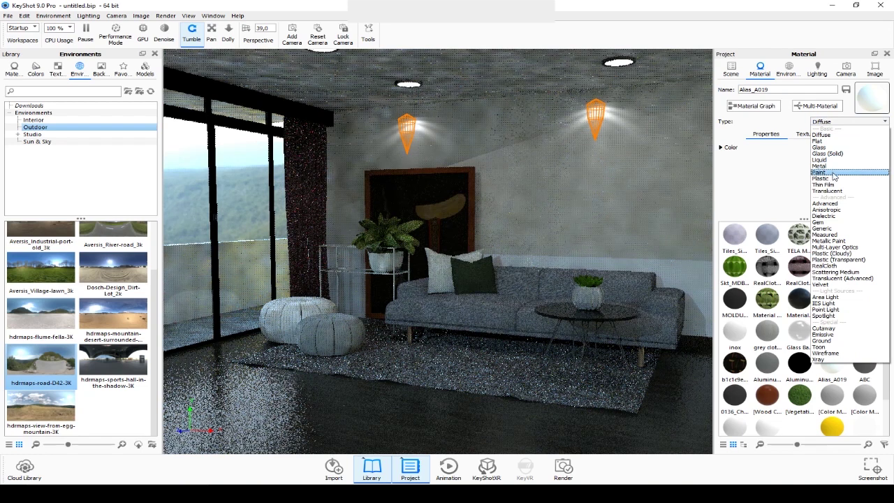
# - Make the plant stand's Alias_A019 material a glossy Paint with roughness 0.0297
pyautogui.click(818, 172)
pyautogui.moveTo(722, 170)
pyautogui.mouseDown()
pyautogui.moveTo(802, 168)
pyautogui.moveTo(741, 187)
pyautogui.mouseUp()
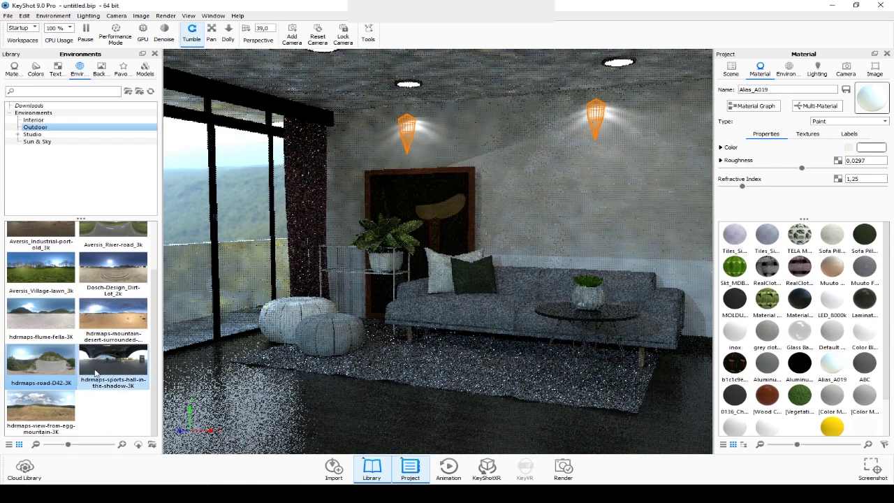
pyautogui.click(795, 71)
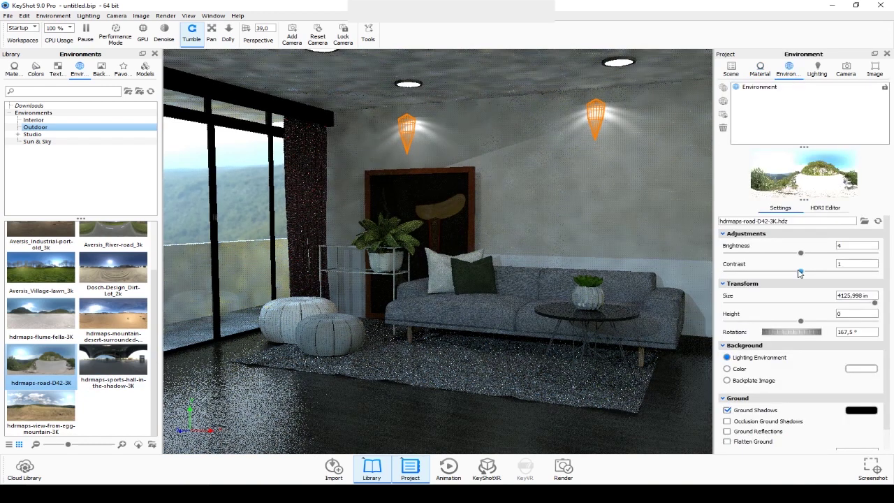
# - Set the [Color M02] material's colour to pure white
pyautogui.doubleClick(578, 203)
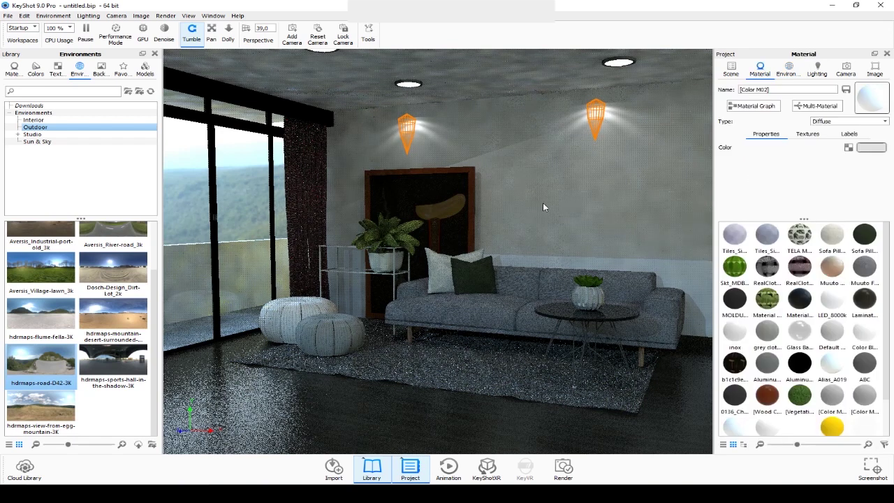
pyautogui.click(863, 149)
pyautogui.moveTo(755, 69); pyautogui.dragTo(725, 25)
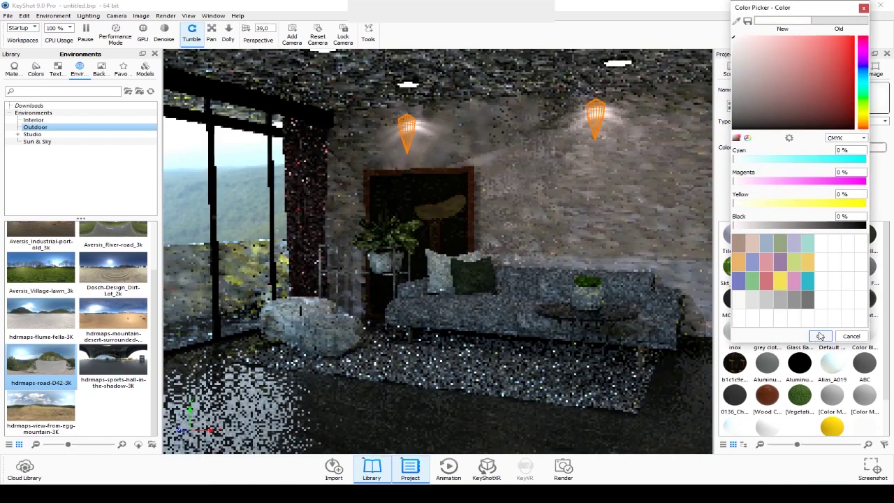
pyautogui.click(820, 335)
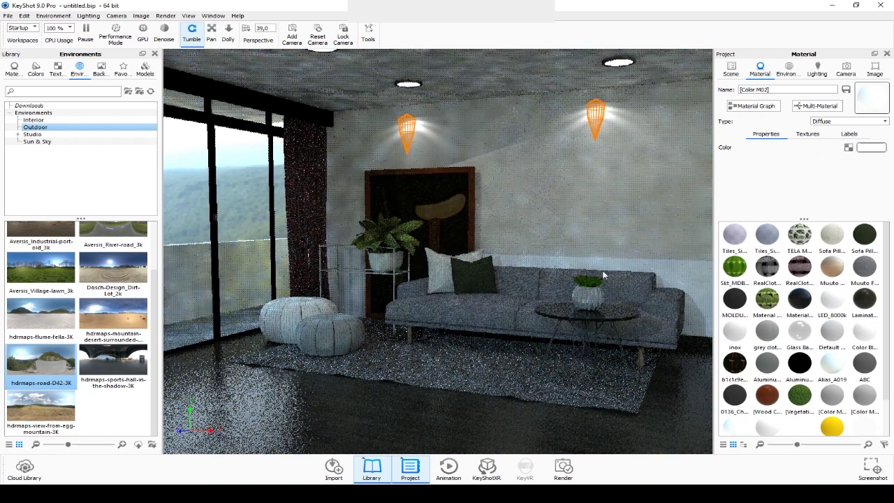
# - Raise the HDRI environment brightness to 4,5
pyautogui.click(787, 69)
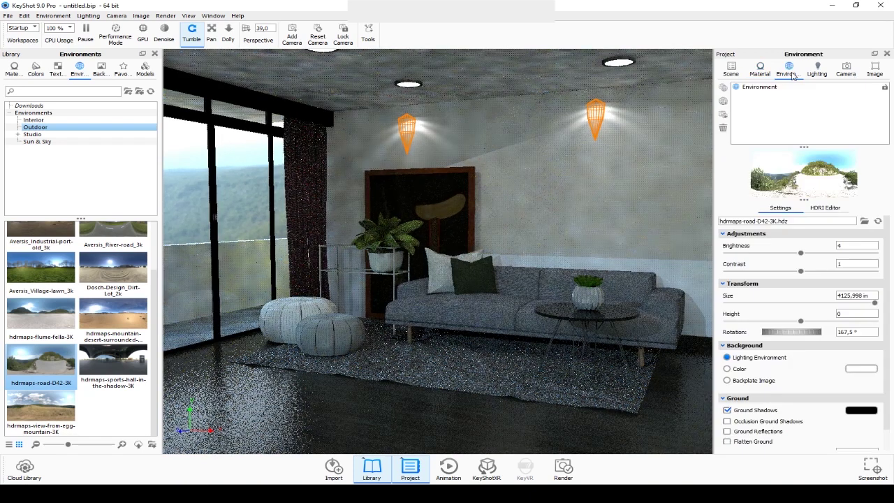
pyautogui.click(843, 245)
pyautogui.write('4,5')
pyautogui.press('Return')
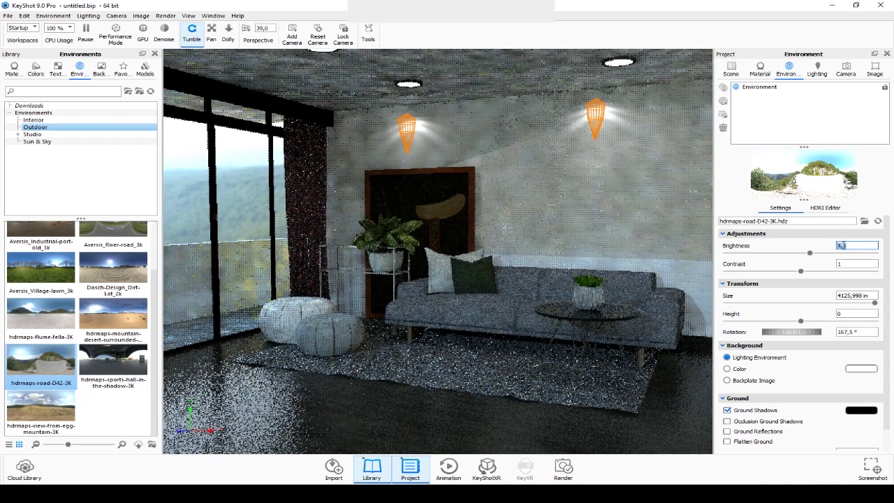
# - Switch the planter pot's *1 material from Diffuse to Paint
pyautogui.doubleClick(591, 305)
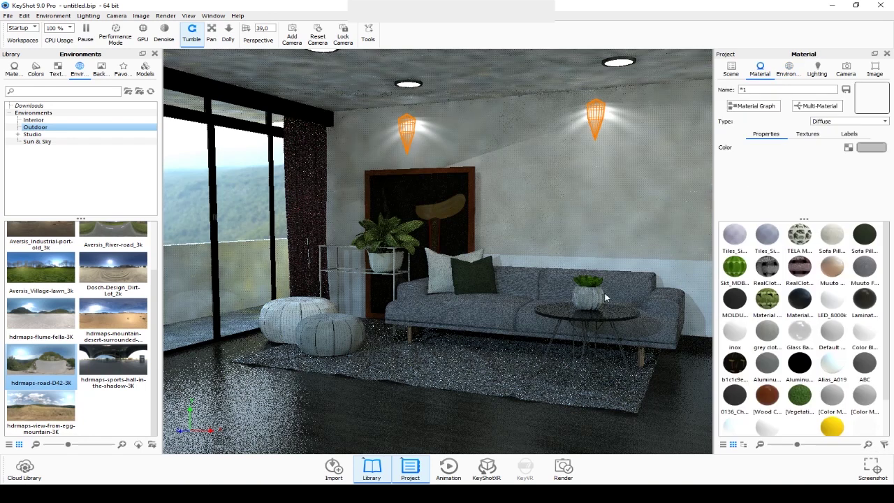
pyautogui.click(858, 123)
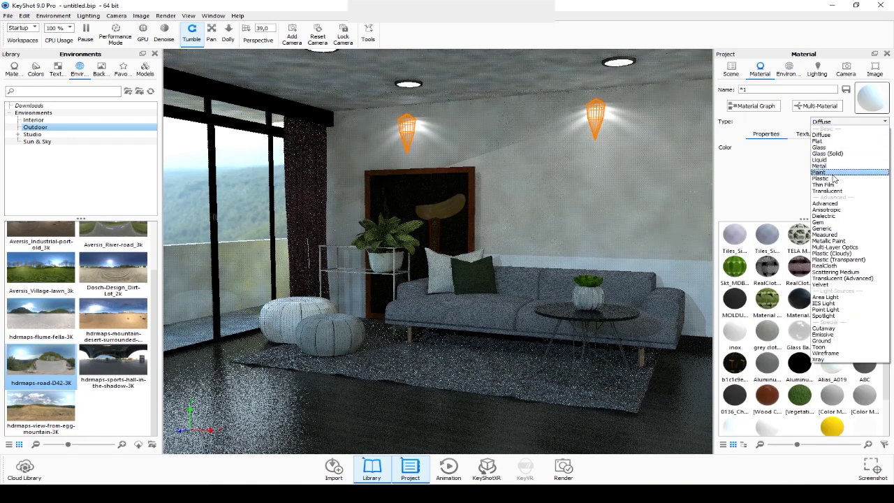
pyautogui.click(834, 176)
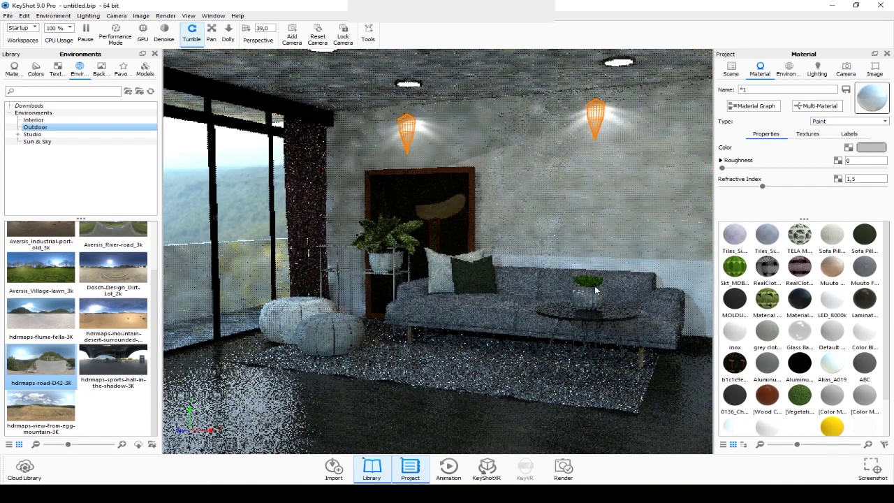
pyautogui.doubleClick(591, 294)
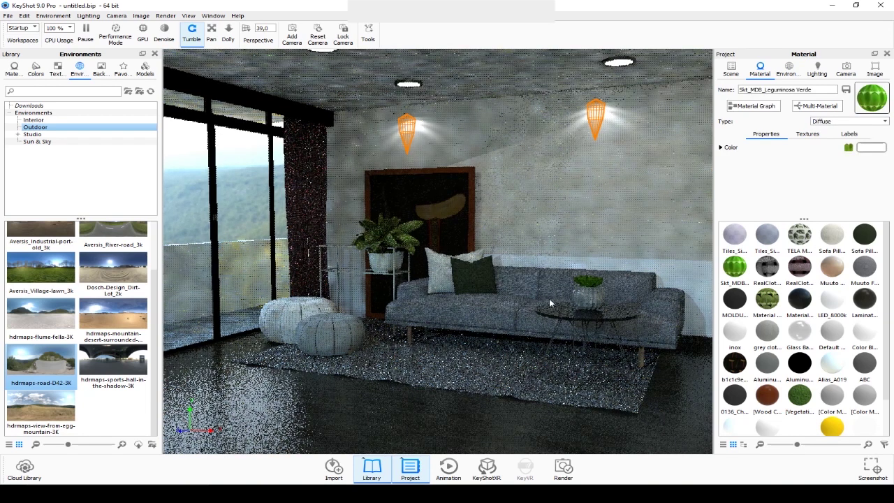